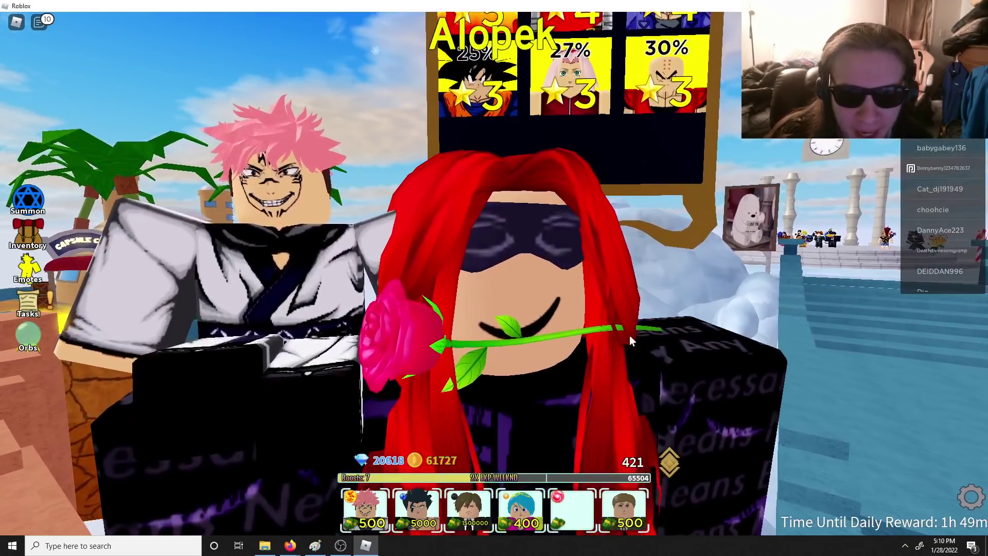
{"action": "scroll", "coordinate": [629, 335], "scroll_direction": "down", "scroll_amount": 3}
{"action": "scroll", "coordinate": [622, 331], "scroll_direction": "up", "scroll_amount": 5}
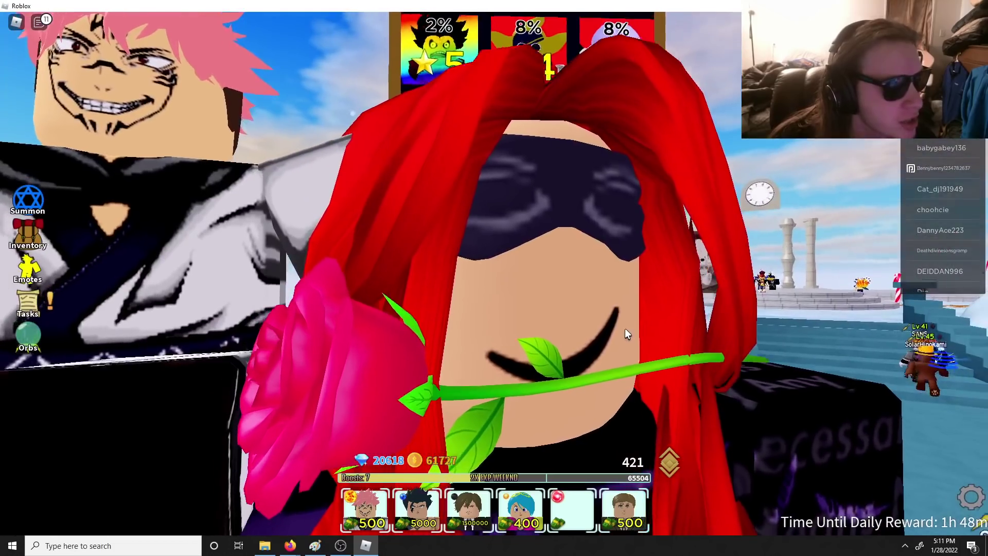
{"action": "scroll", "coordinate": [623, 331], "scroll_direction": "down", "scroll_amount": 5}
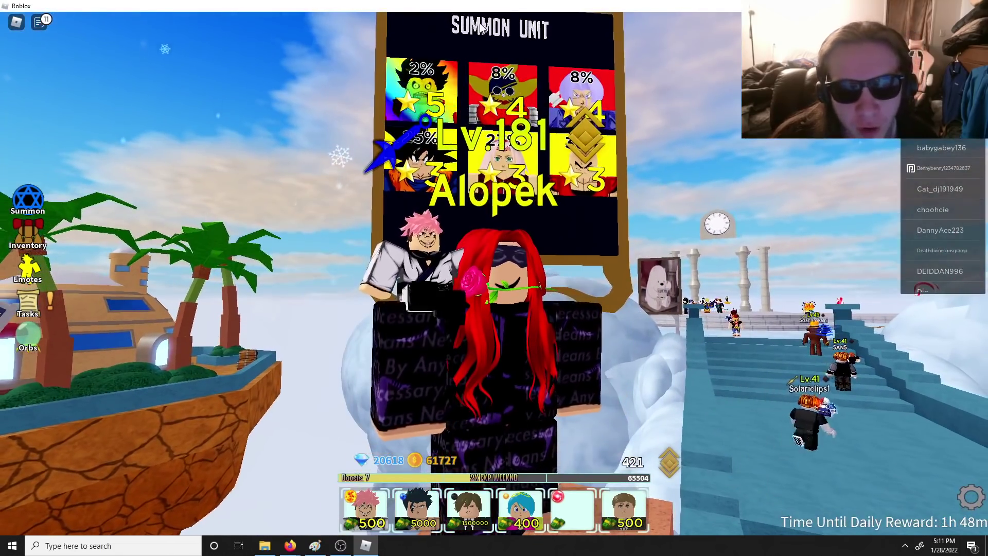
- Turn the camera behind the avatar and walk it past the summon board into the plaza
{"action": "left_click_drag", "start_coordinate": [479, 28], "coordinate": [356, 57]}
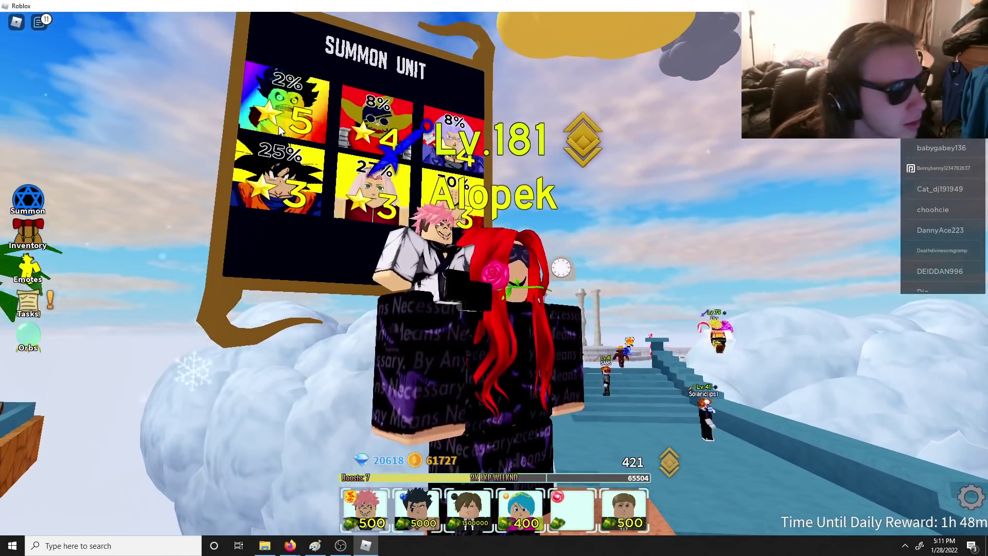
{"action": "left_click_drag", "start_coordinate": [279, 126], "coordinate": [278, 129]}
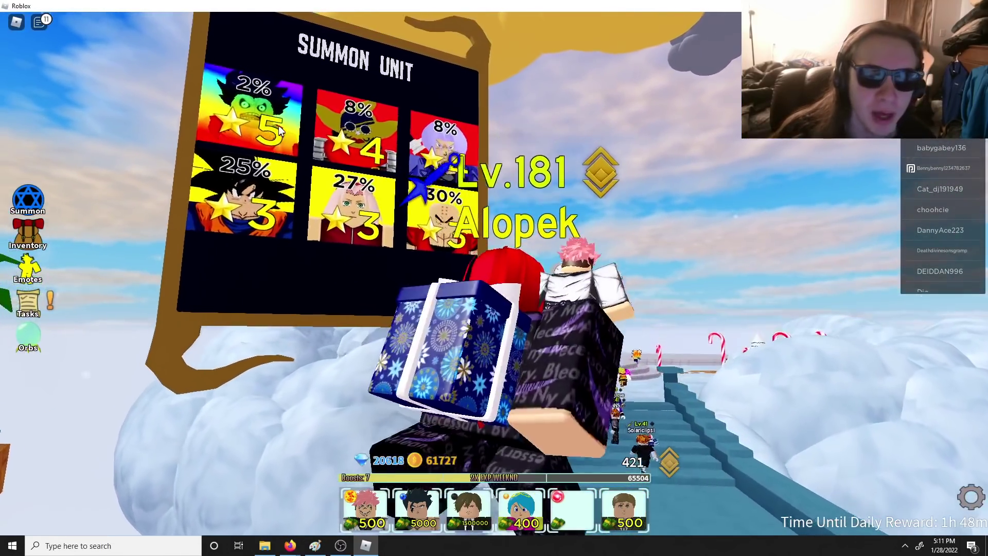
{"action": "key", "text": "w"}
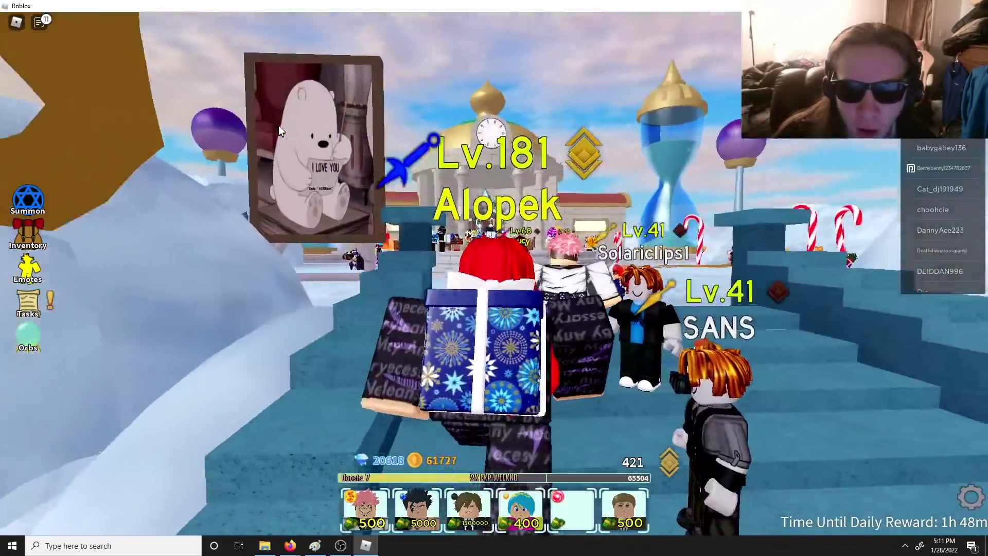
{"action": "key", "text": "w"}
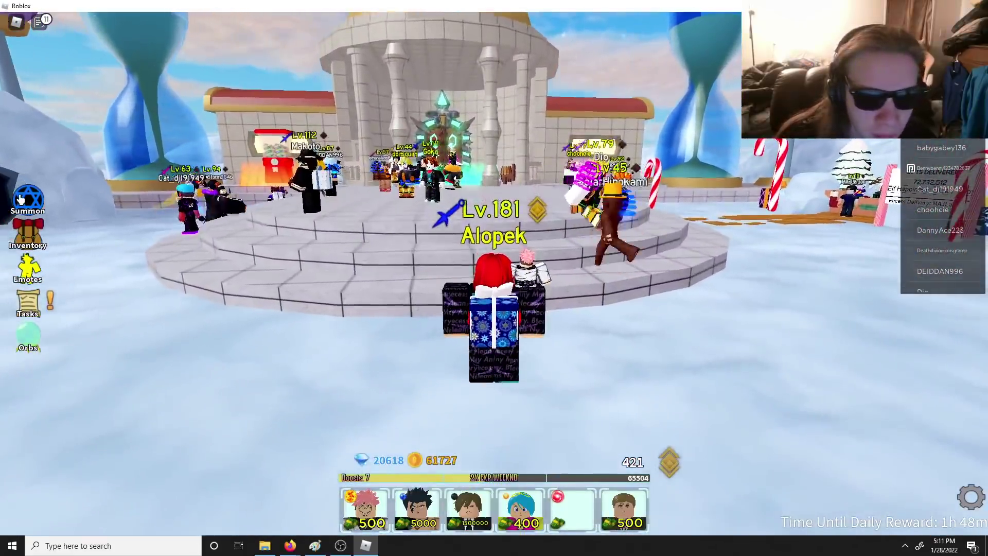
- Show Banner Y in the Summon panel, toggling to gold prices and back to gems
{"action": "left_click", "coordinate": [29, 199]}
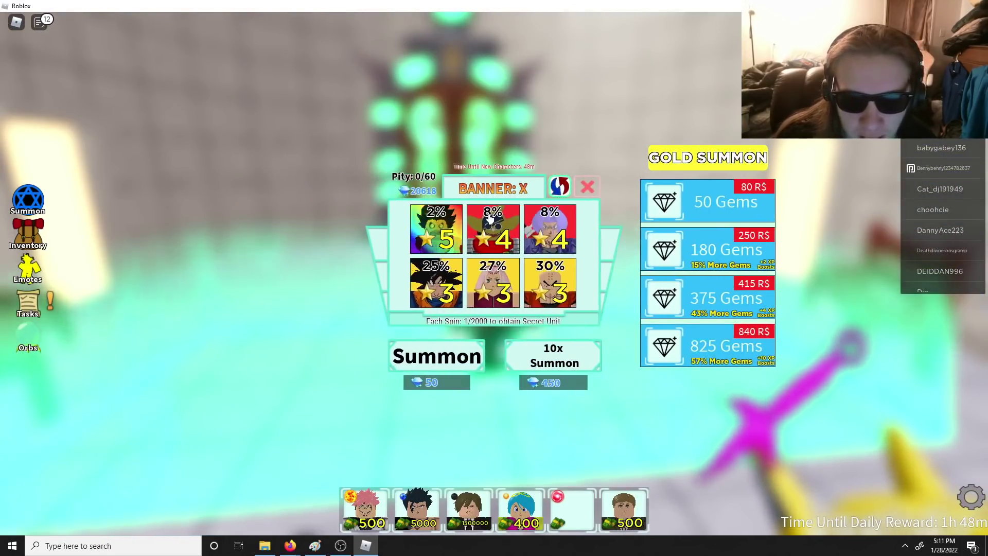
{"action": "left_click", "coordinate": [558, 187]}
{"action": "left_click", "coordinate": [708, 157]}
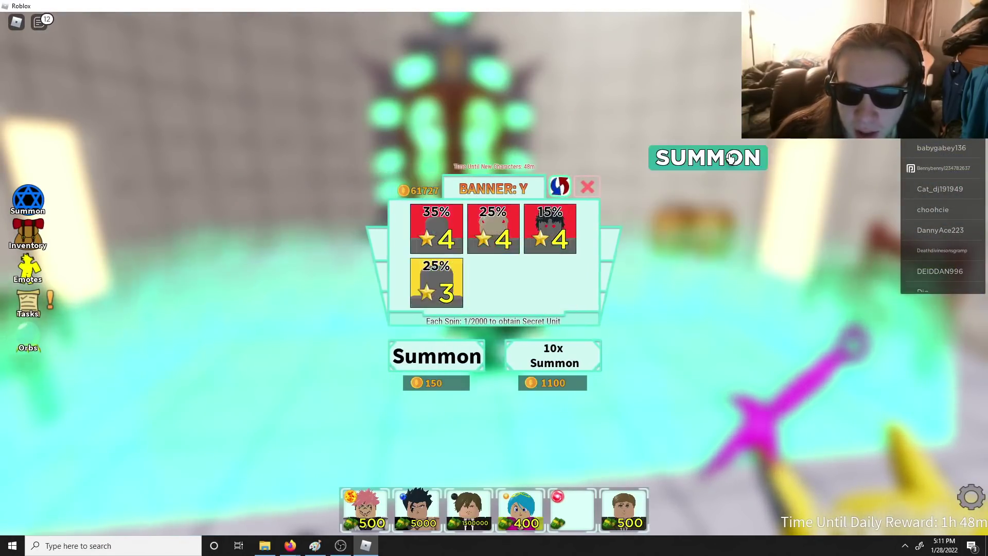
{"action": "left_click", "coordinate": [708, 158]}
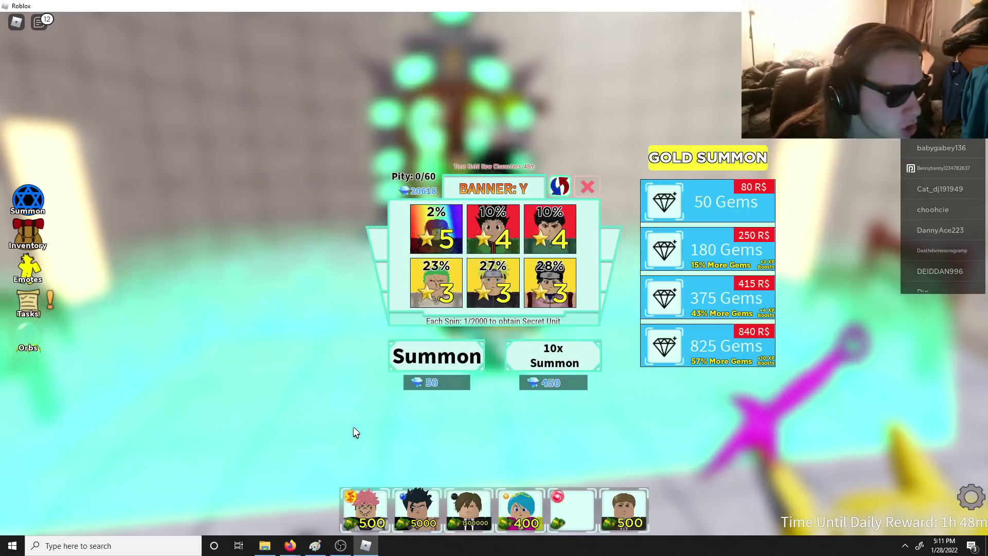
- Switch to the leaked image in Paint and loop a black stroke around the 2% 5-star card
{"action": "key", "text": "alt+Tab"}
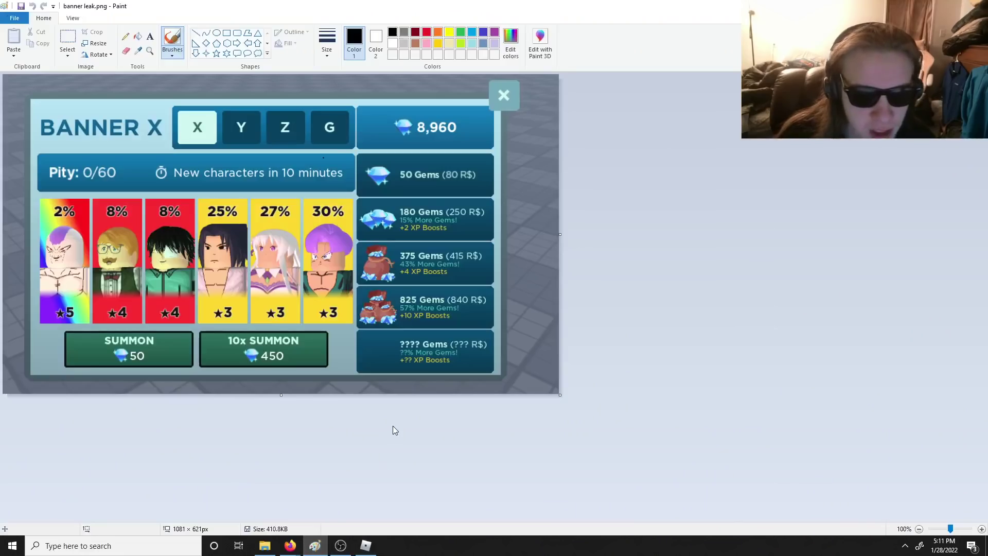
{"action": "scroll", "coordinate": [396, 447], "scroll_direction": "up", "scroll_amount": 2}
{"action": "scroll", "coordinate": [395, 444], "scroll_direction": "down", "scroll_amount": 1}
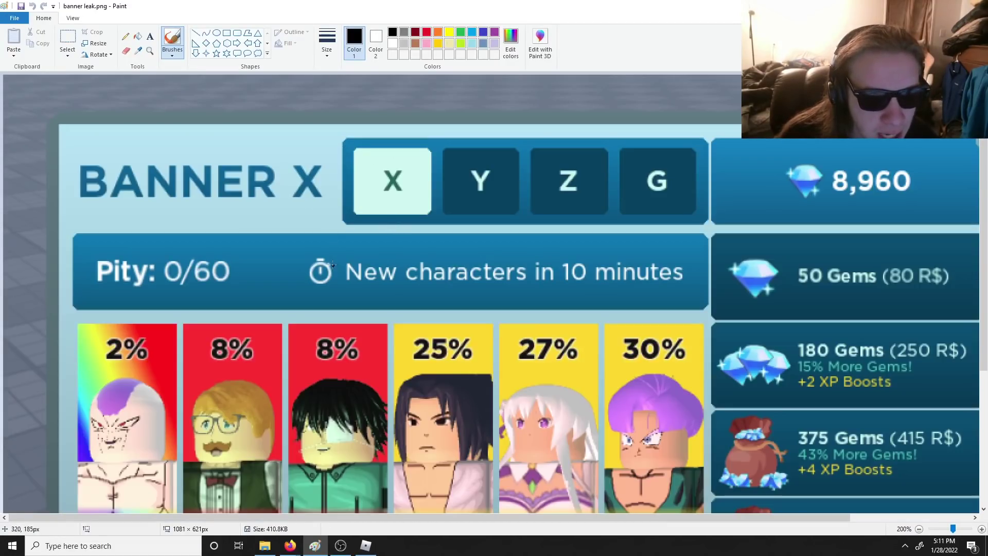
{"action": "scroll", "coordinate": [332, 264], "scroll_direction": "down", "scroll_amount": 1}
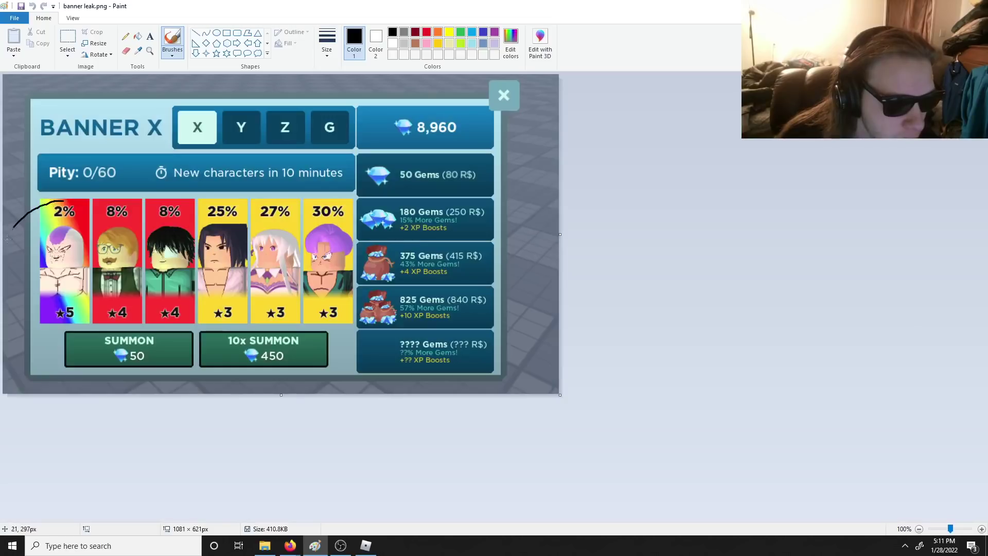
{"action": "left_click_drag", "start_coordinate": [101, 294], "coordinate": [73, 202]}
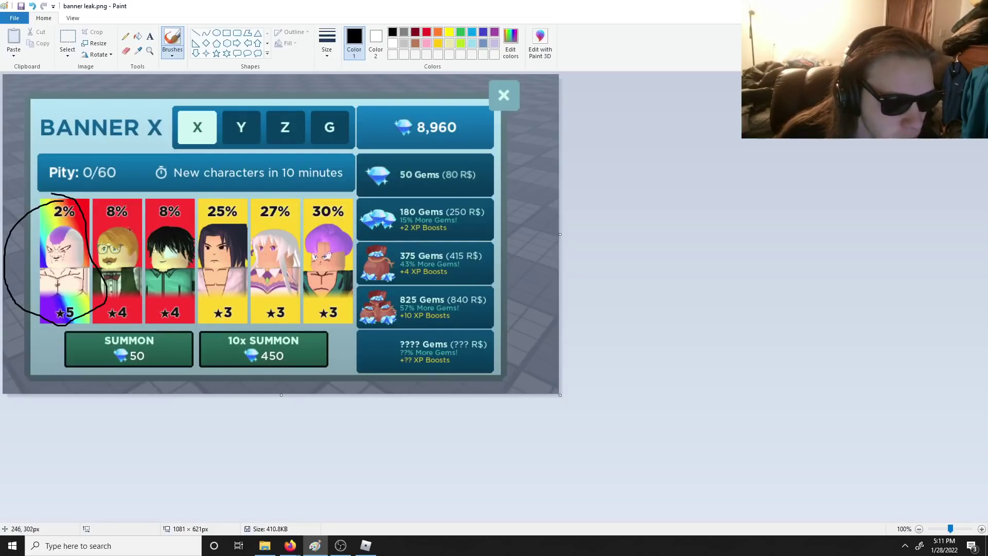
- Window Roblox beside the leak, switch its summon panel to Banner X, then hide it
{"action": "left_click", "coordinate": [366, 545]}
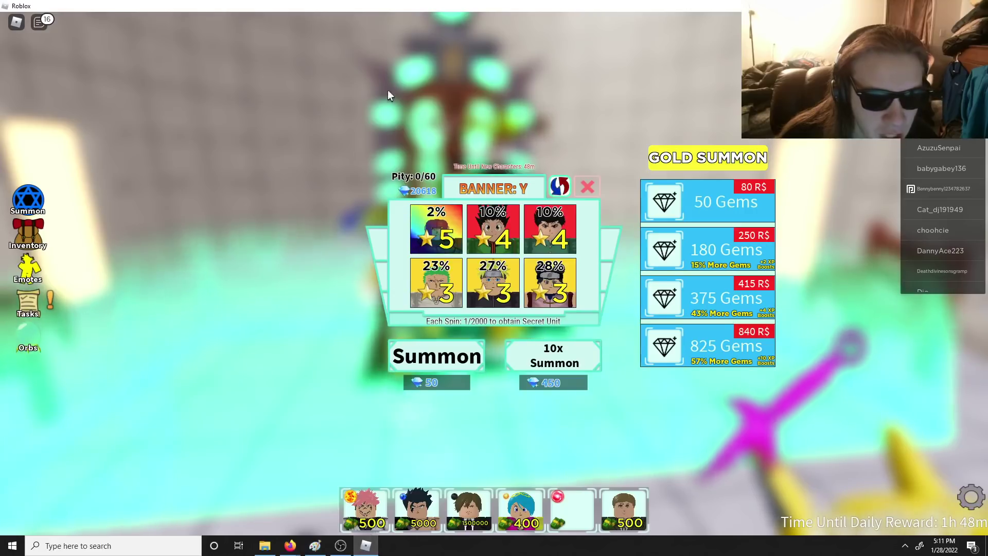
{"action": "key", "text": "F11"}
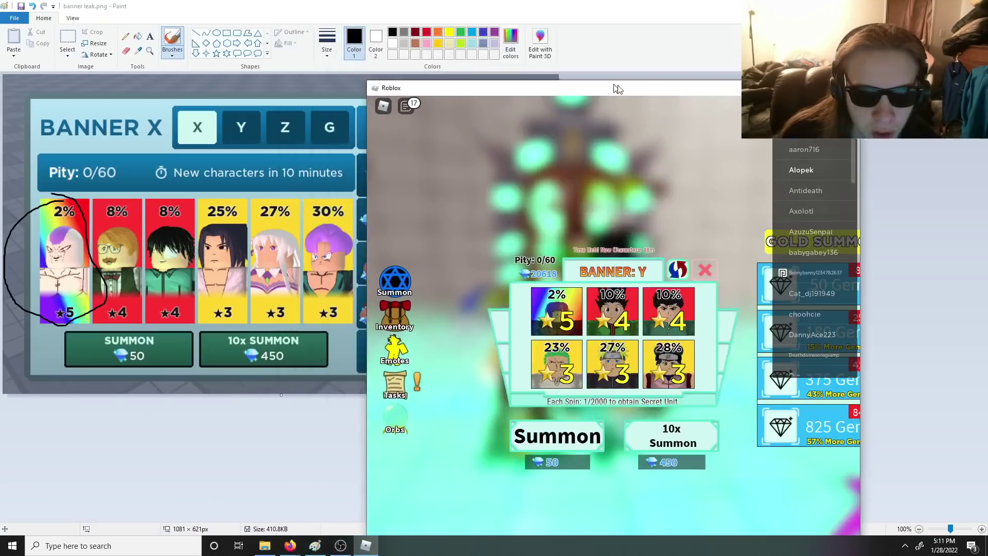
{"action": "left_click_drag", "start_coordinate": [540, 84], "coordinate": [651, 68]}
{"action": "left_click", "coordinate": [717, 250]}
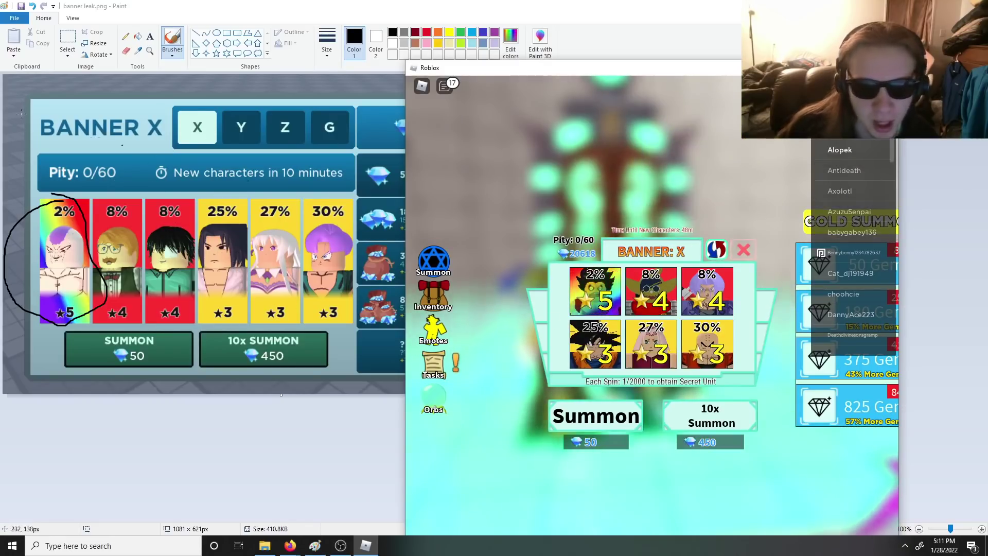
{"action": "key", "text": "alt+Tab"}
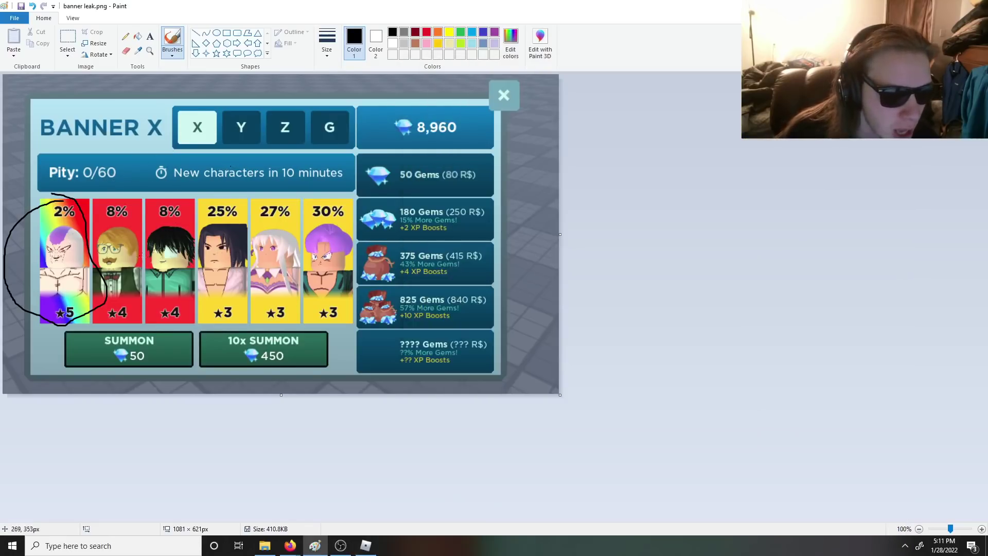
{"action": "scroll", "coordinate": [211, 319], "scroll_direction": "up", "scroll_amount": 3}
{"action": "scroll", "coordinate": [210, 319], "scroll_direction": "down", "scroll_amount": 4}
{"action": "scroll", "coordinate": [211, 319], "scroll_direction": "up", "scroll_amount": 2}
{"action": "scroll", "coordinate": [494, 241], "scroll_direction": "down", "scroll_amount": 1}
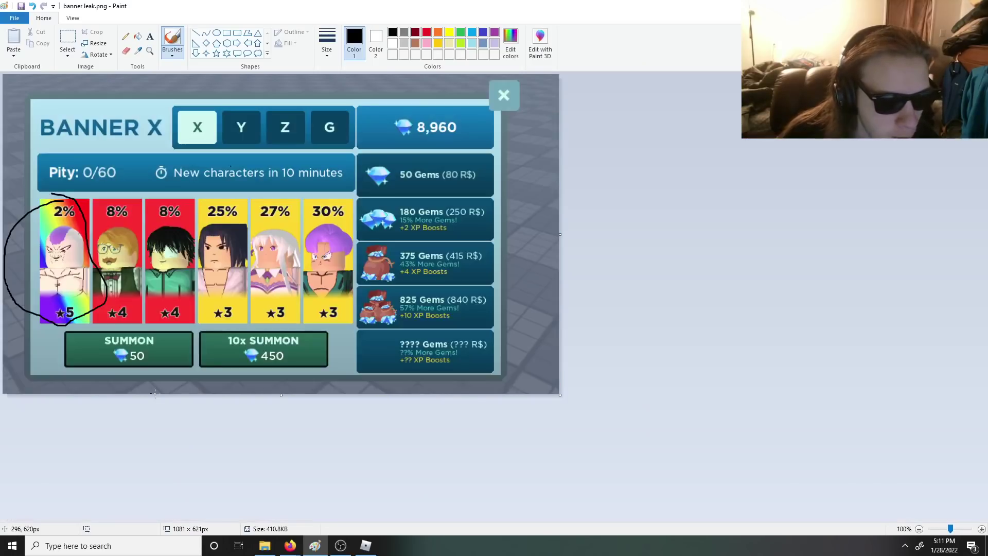
- Circle the 50 and 450 gem prices in black, then mark the Z and G tabs in orange
{"action": "left_click_drag", "start_coordinate": [135, 390], "coordinate": [166, 363]}
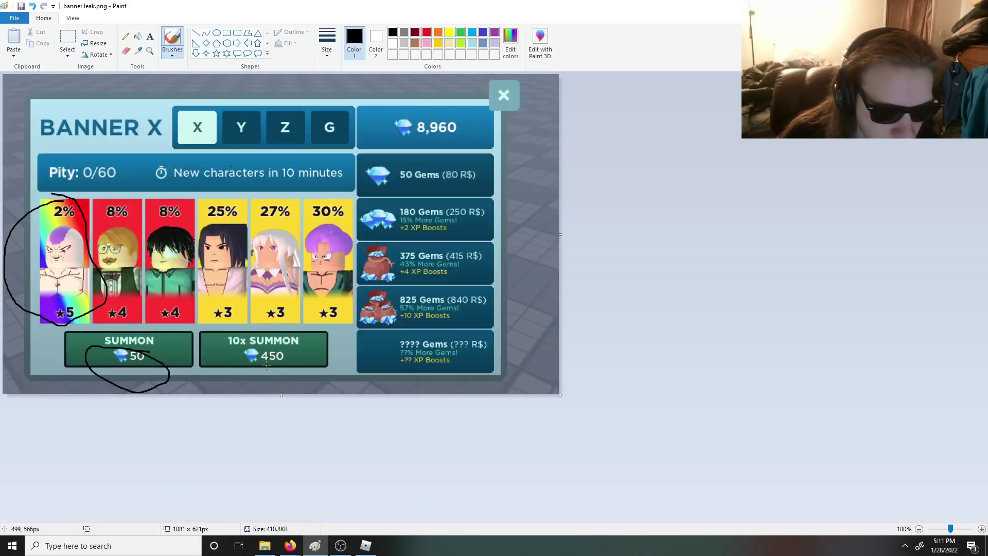
{"action": "left_click_drag", "start_coordinate": [301, 357], "coordinate": [281, 392]}
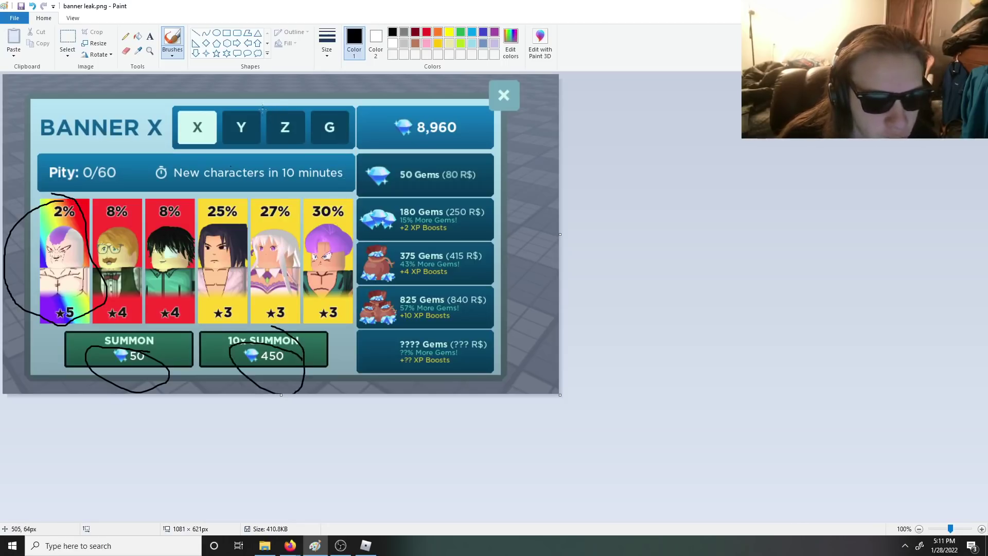
{"action": "left_click", "coordinate": [438, 35]}
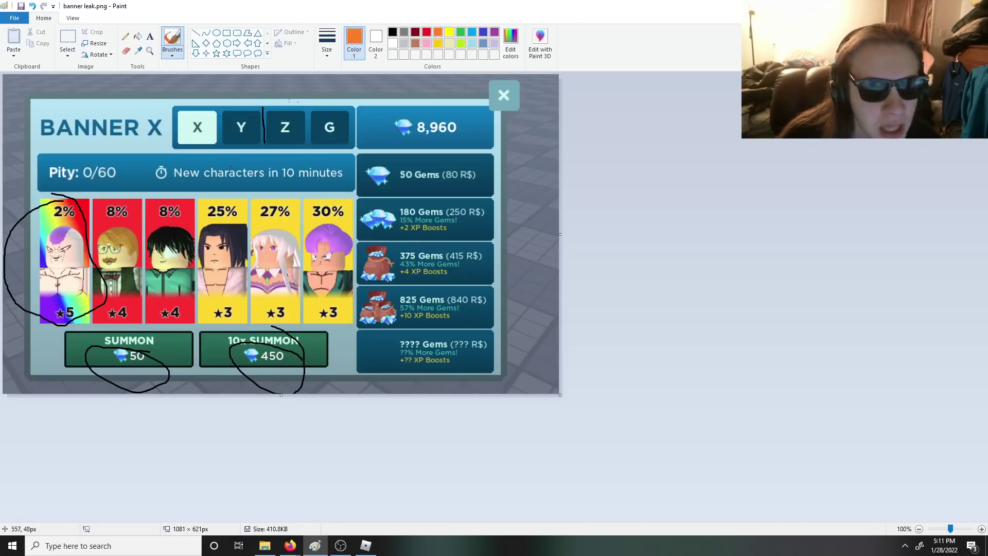
{"action": "left_click_drag", "start_coordinate": [300, 108], "coordinate": [269, 138]}
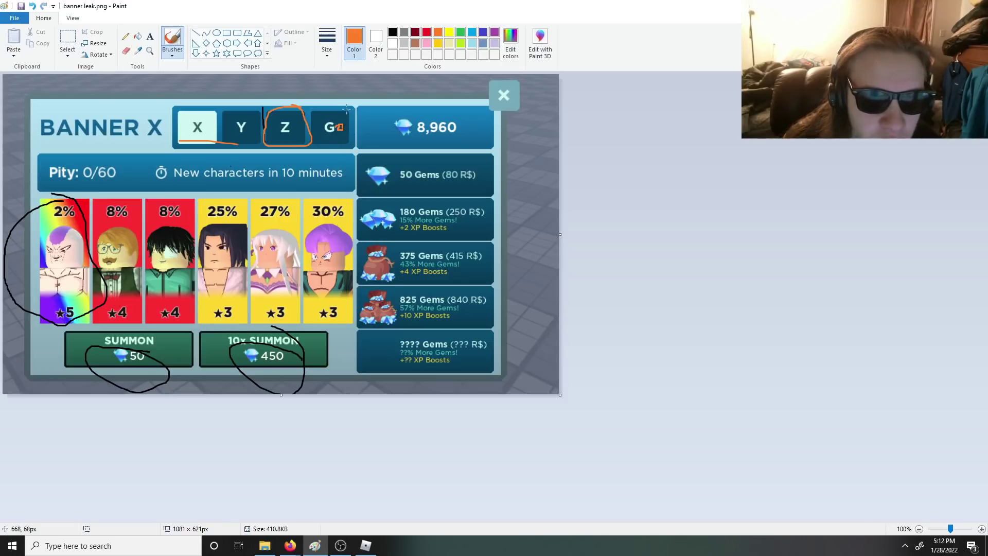
{"action": "left_click_drag", "start_coordinate": [318, 139], "coordinate": [401, 134]}
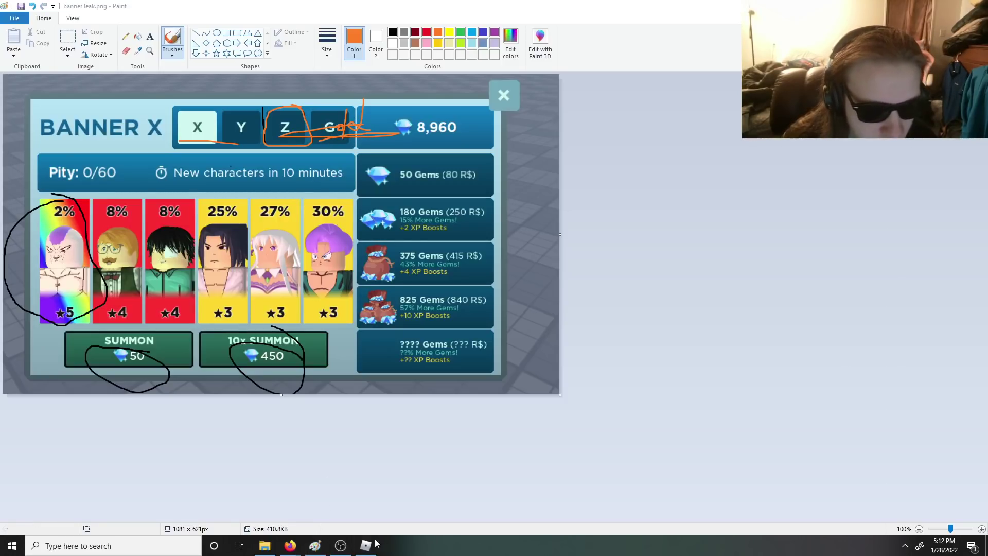
{"action": "left_click", "coordinate": [314, 545]}
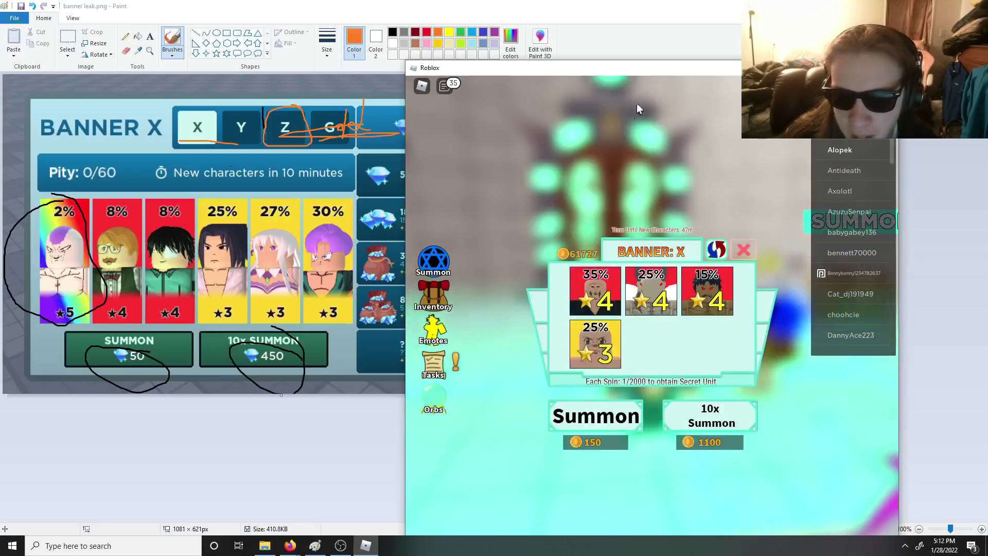
{"action": "left_click", "coordinate": [313, 545]}
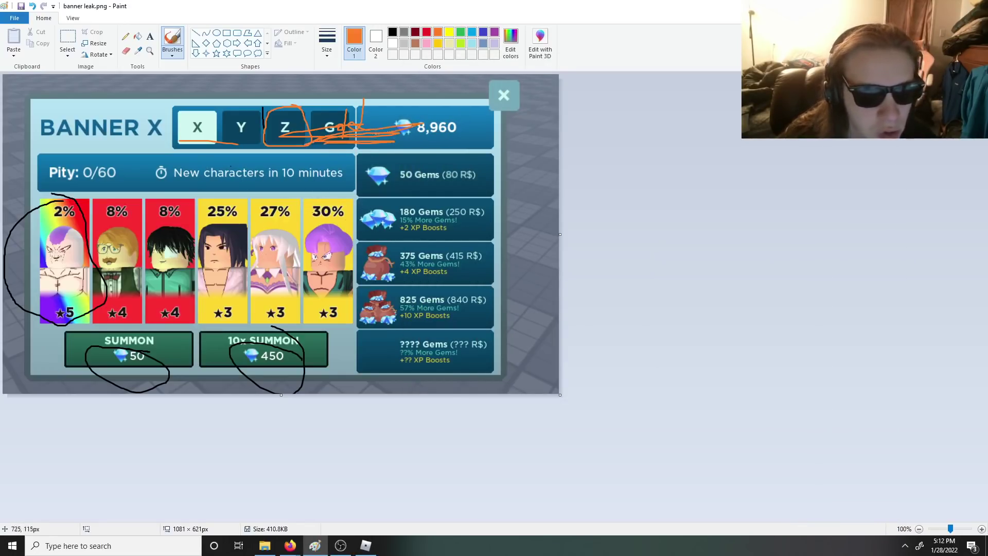
- Add an orange stroke over the G tab, then undo the stray orange scribbles
{"action": "left_click_drag", "start_coordinate": [339, 134], "coordinate": [405, 127]}
{"action": "key", "text": "ctrl+z"}
{"action": "key", "text": "ctrl+z"}
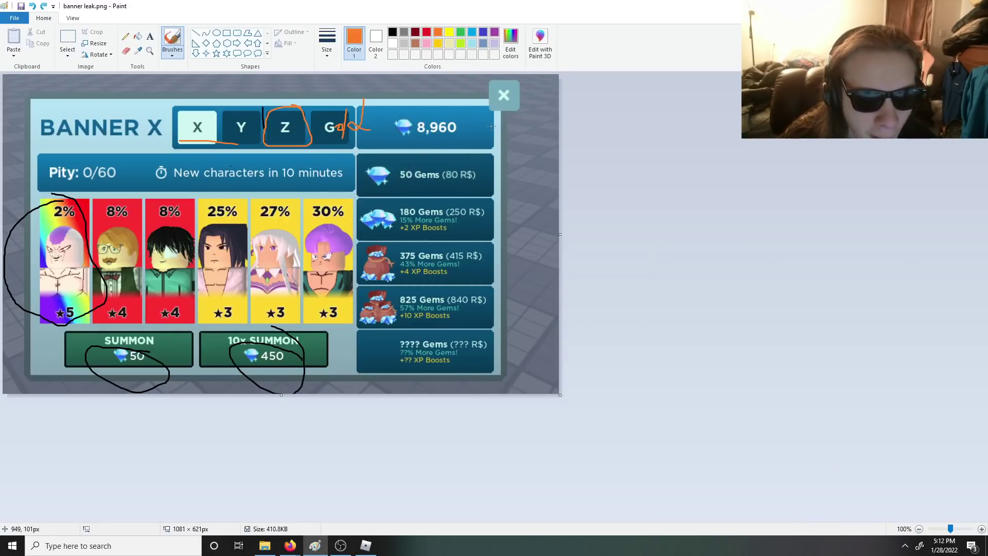